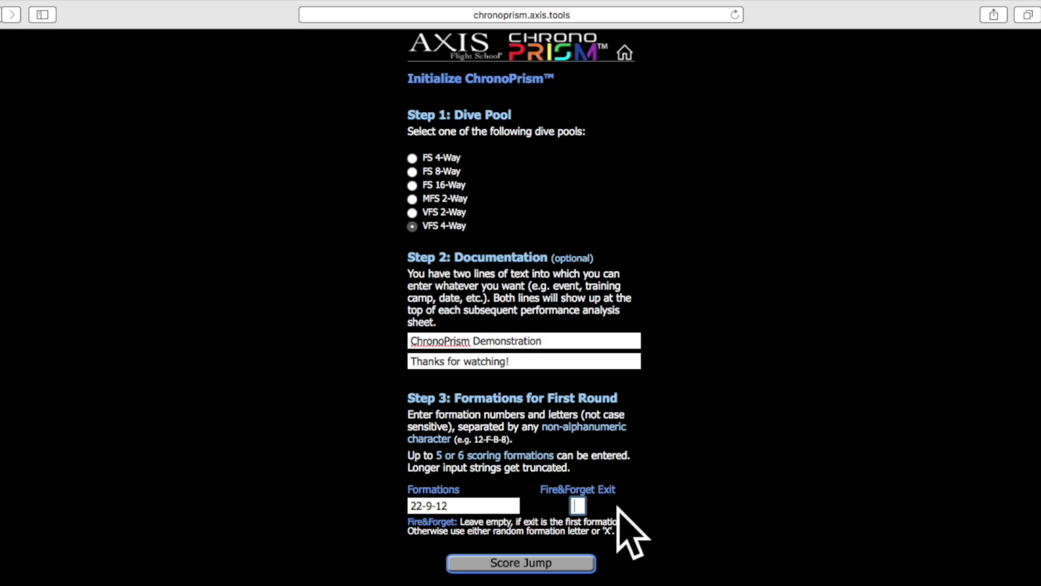
Set the Fire&Forget exit to X for the 22-9-12 round and open the jump for scoring
text(x)
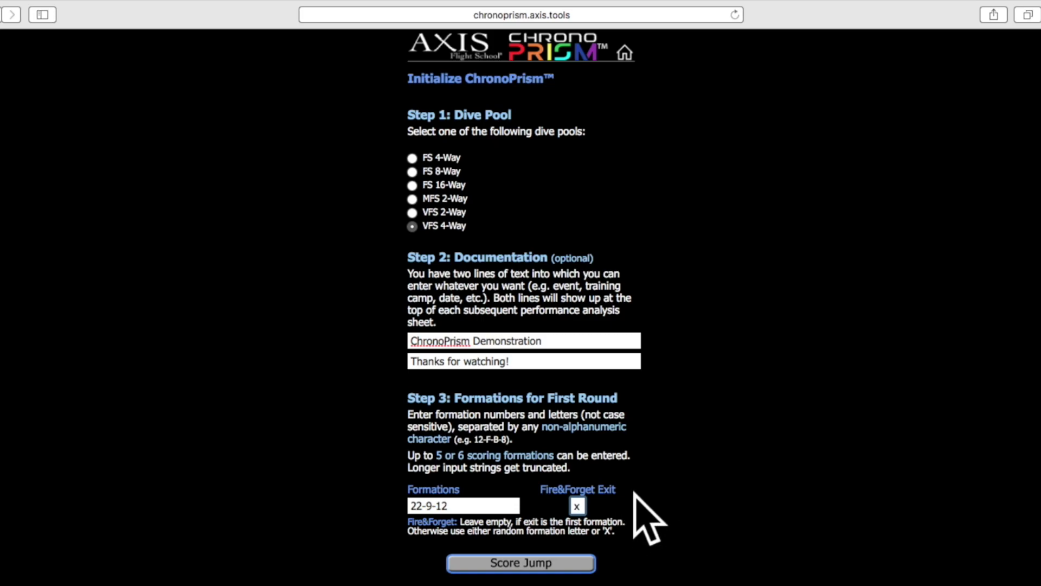
click(534, 564)
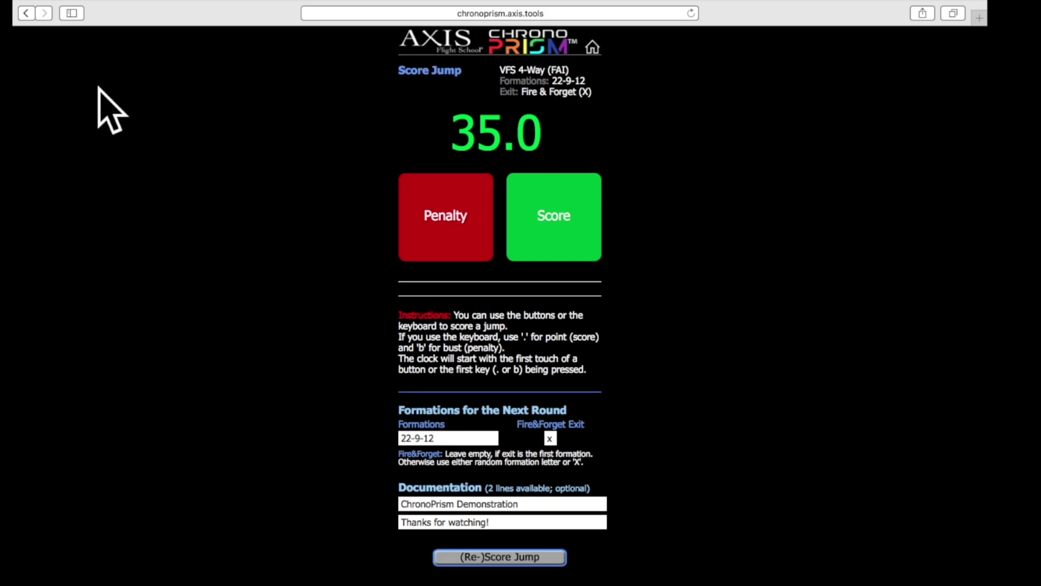
Take the browser out of full screen so the scoring page sits beside the jump video
mouse_move(84, 4)
click(53, 27)
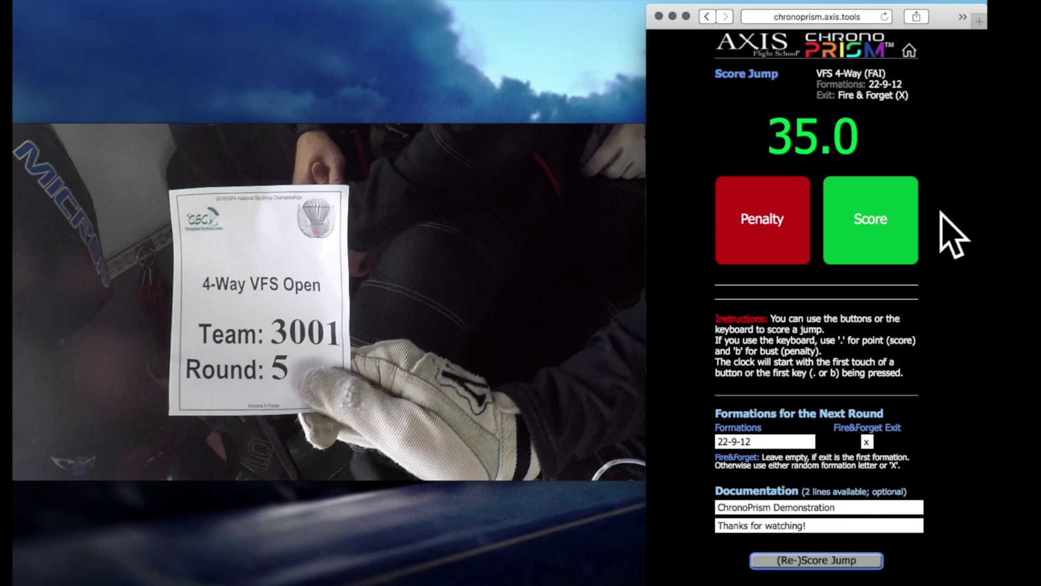
Score 22 points, one for each formation completed in the jump video, within the 35-second working time
mouse_move(481, 333)
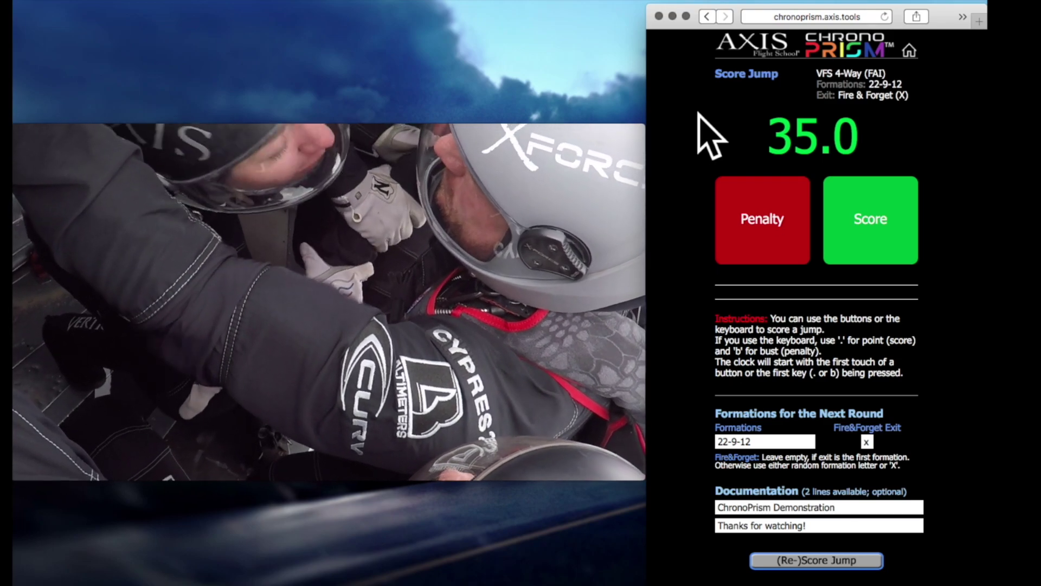
key(period)
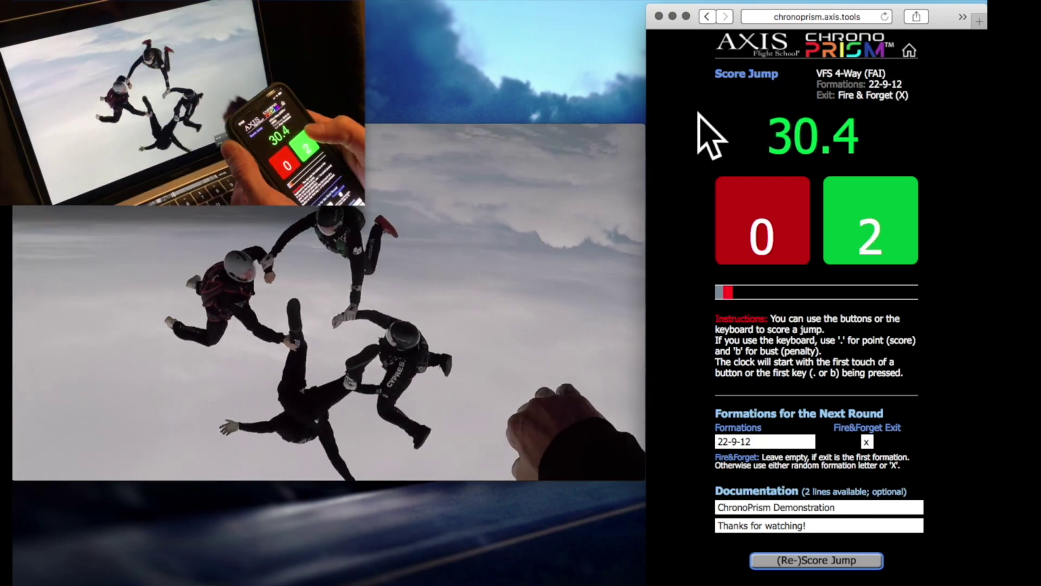
key(period)
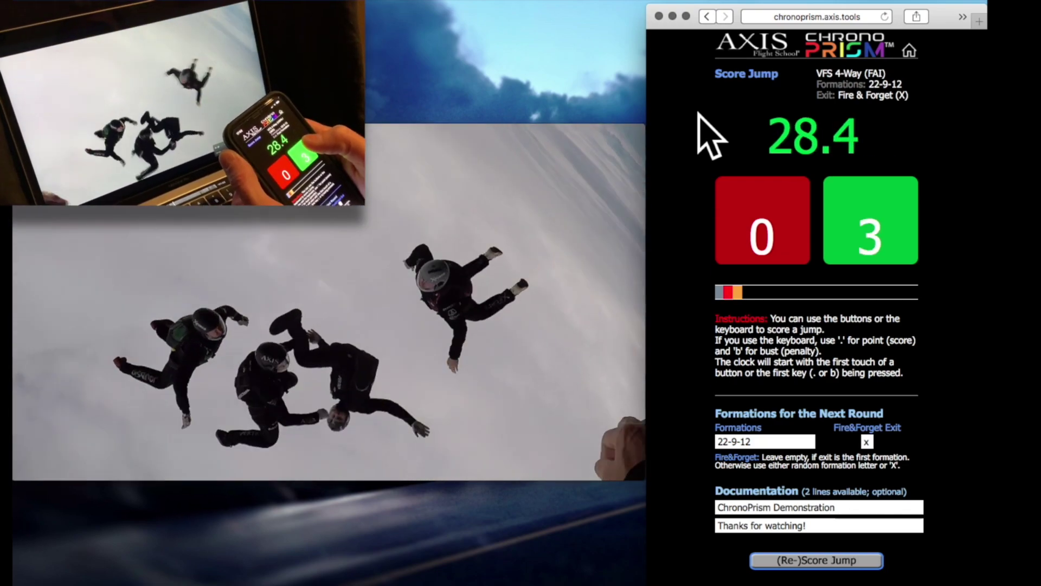
key(period)
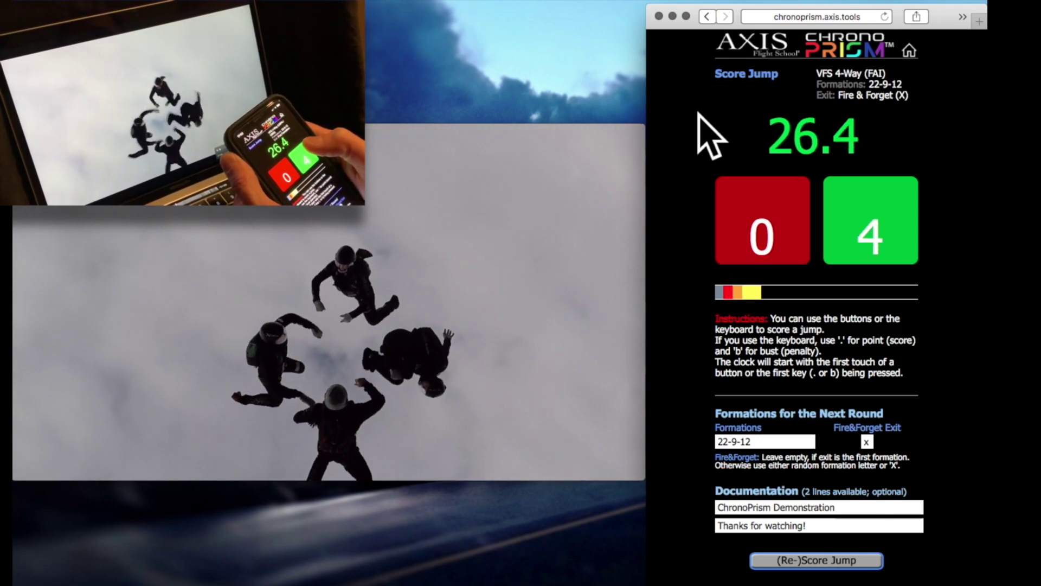
key(period)
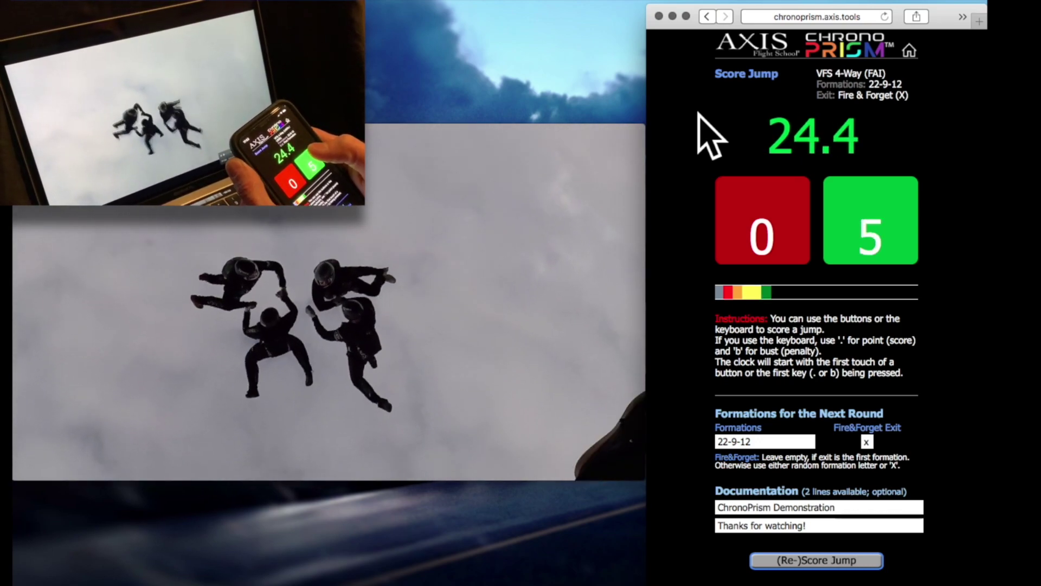
key(period)
key(period)
key(period)
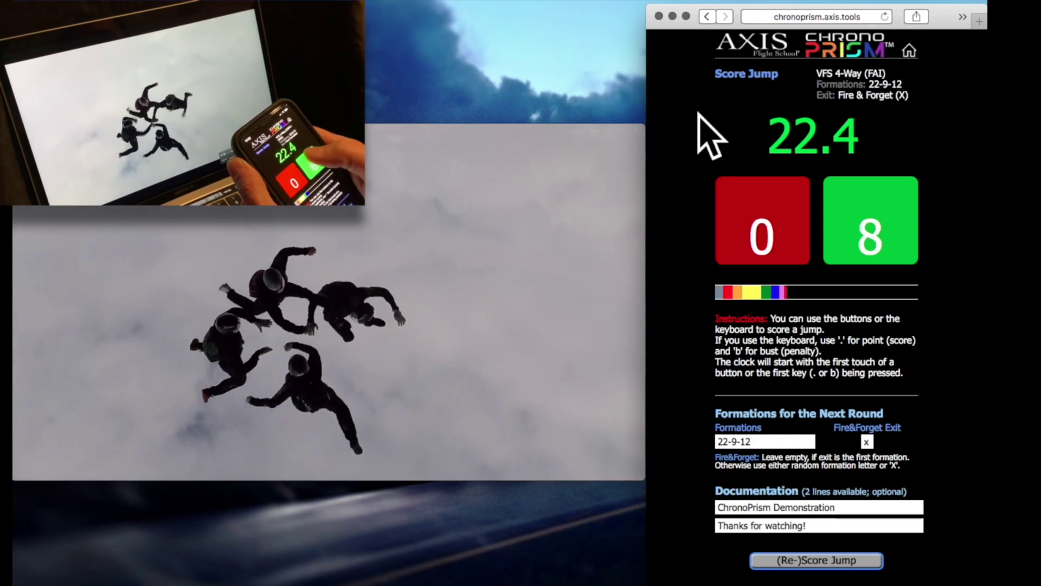
key(period)
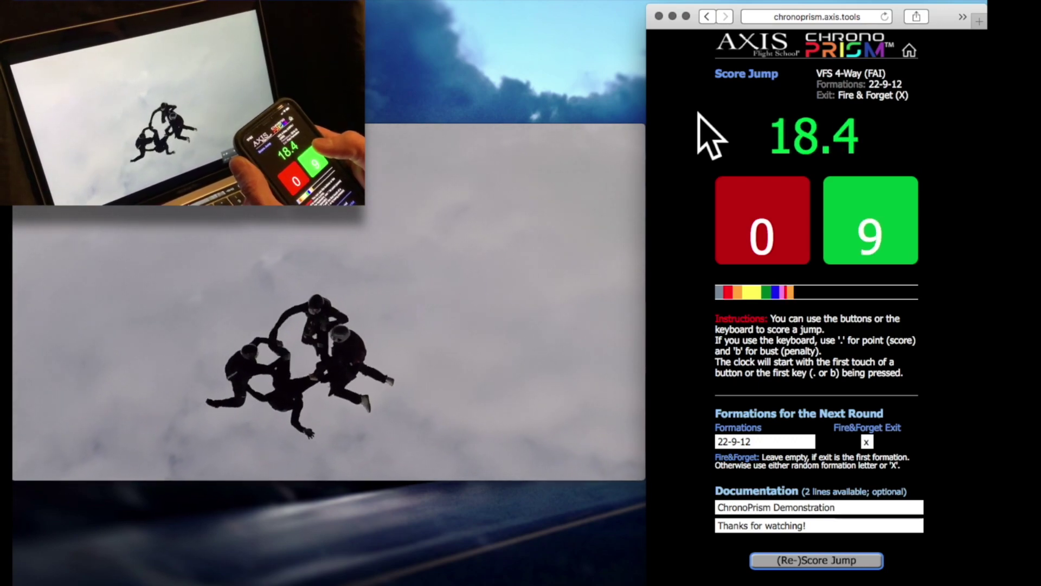
key(period)
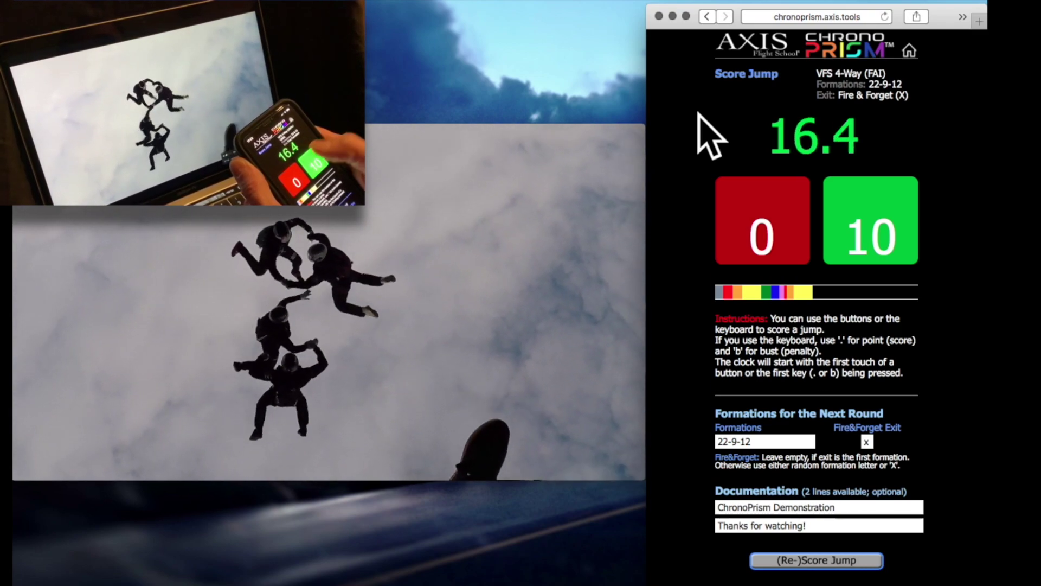
key(period)
key(period)
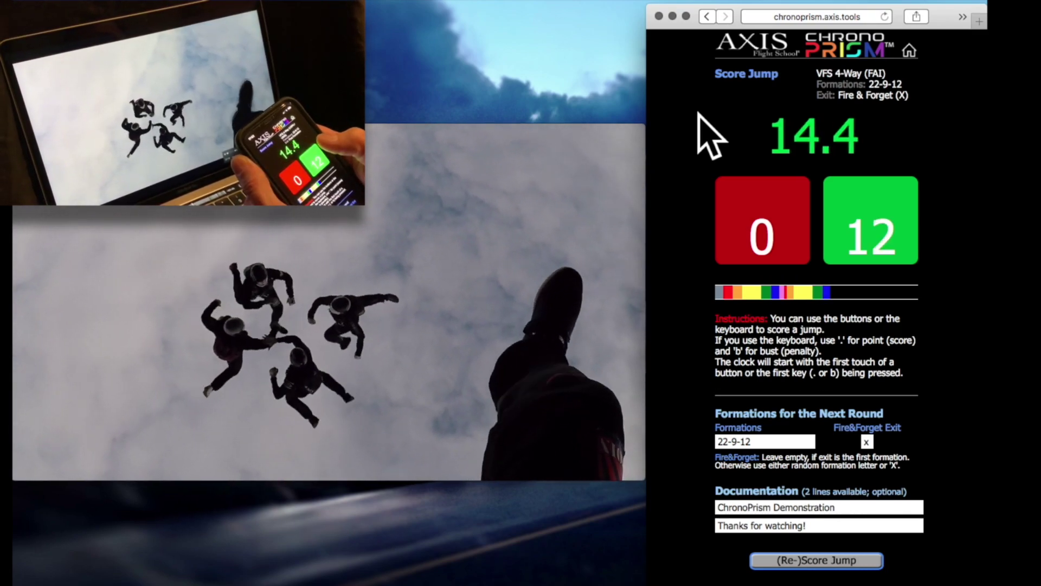
key(period)
key(period)
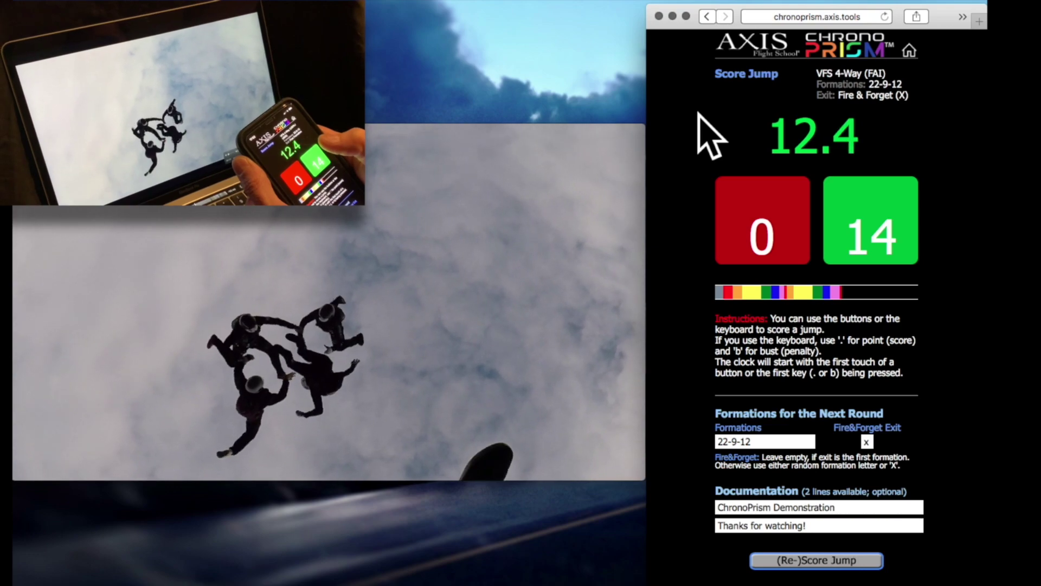
key(period)
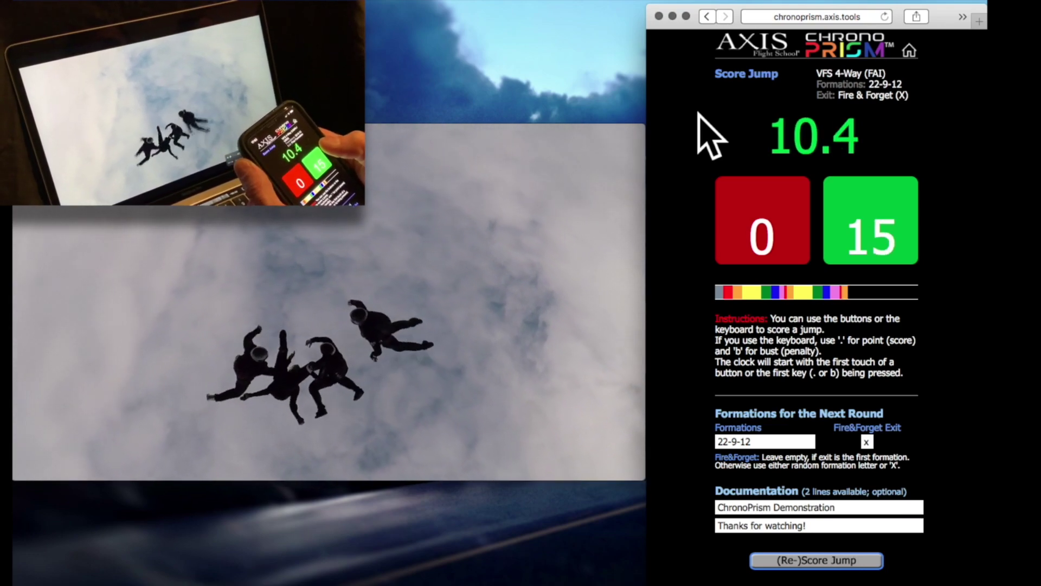
key(period)
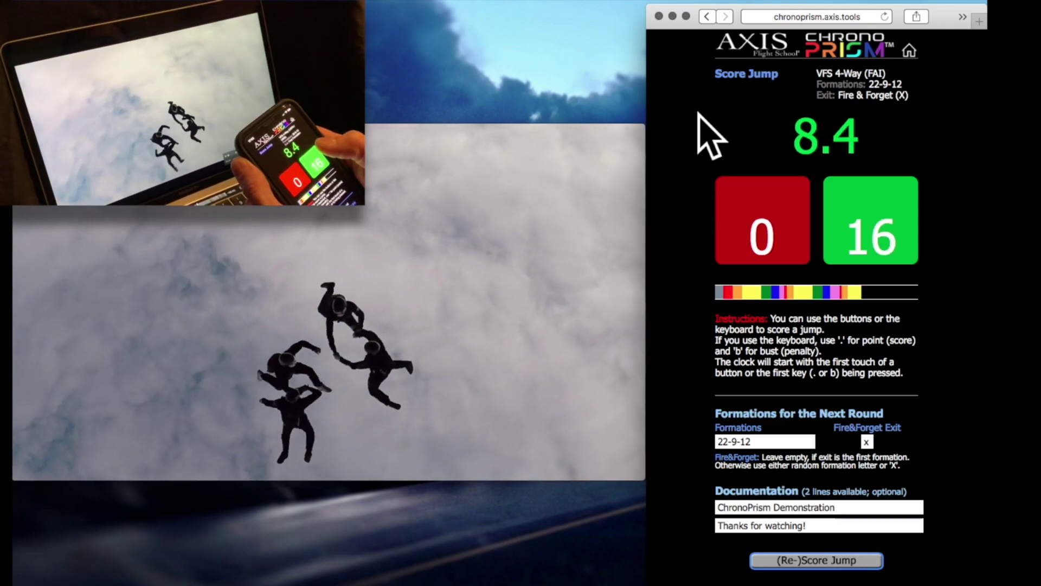
key(period)
key(period)
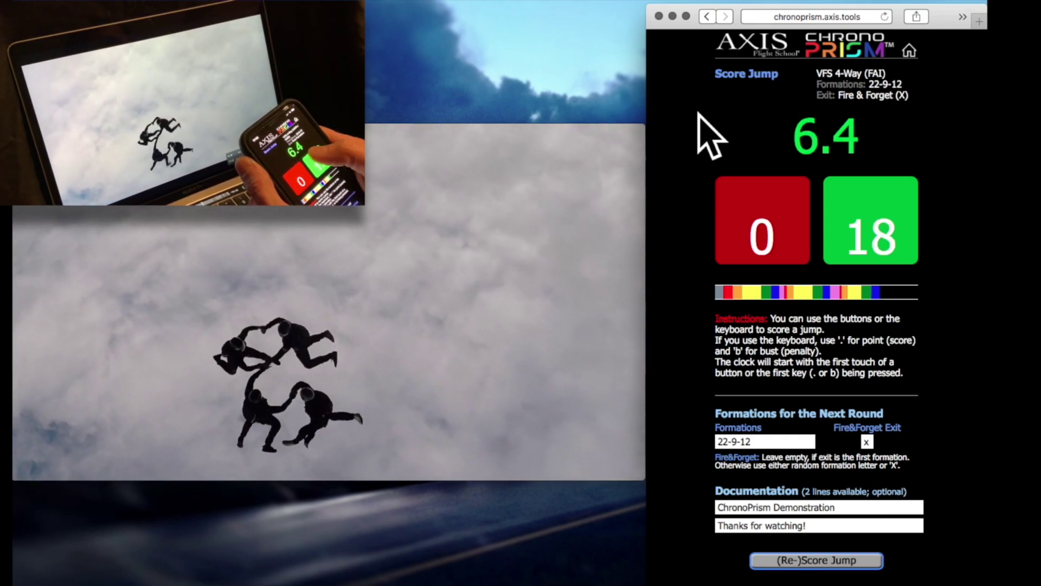
key(period)
key(period)
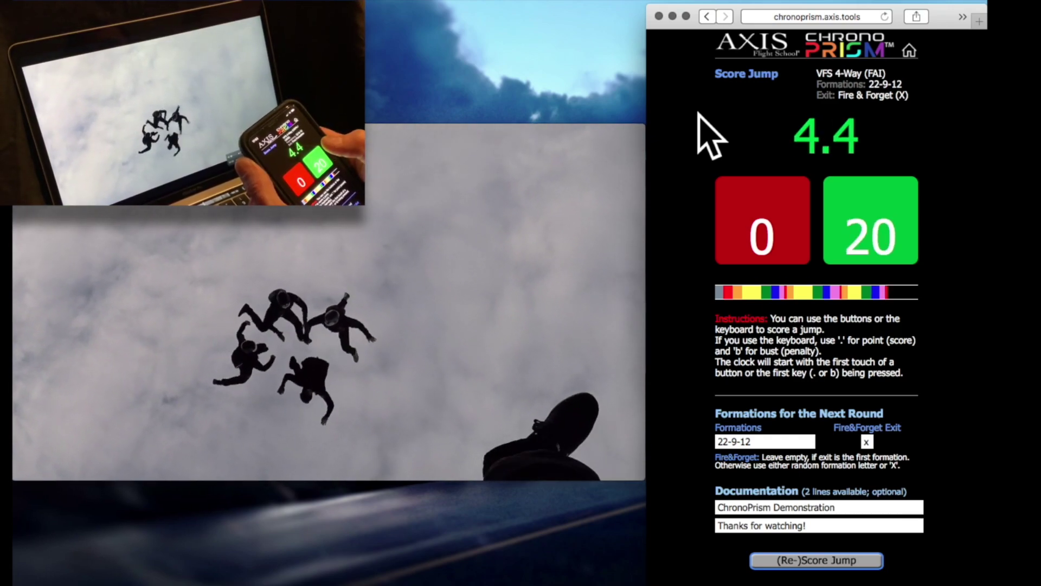
key(period)
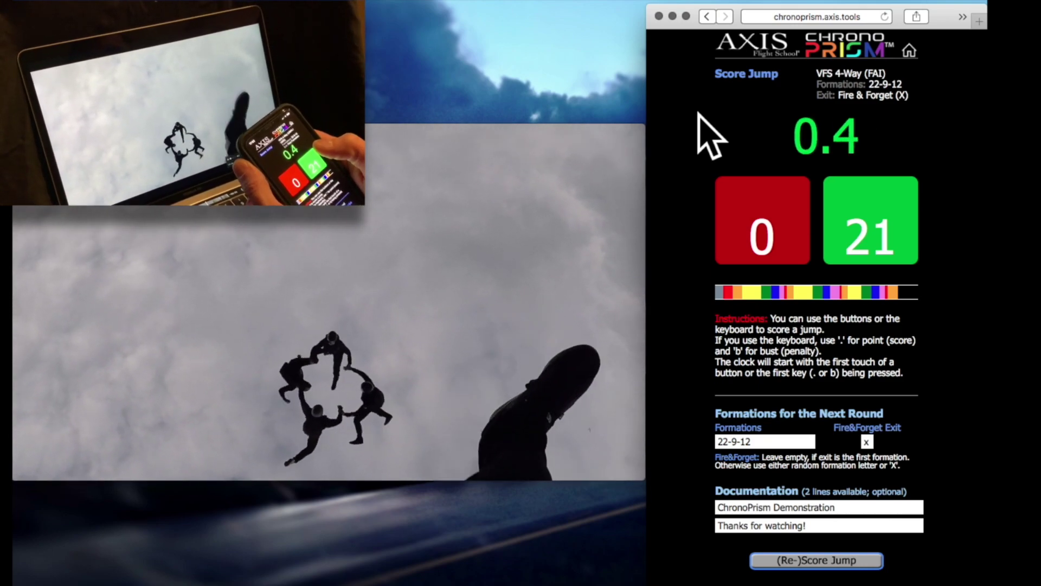
key(period)
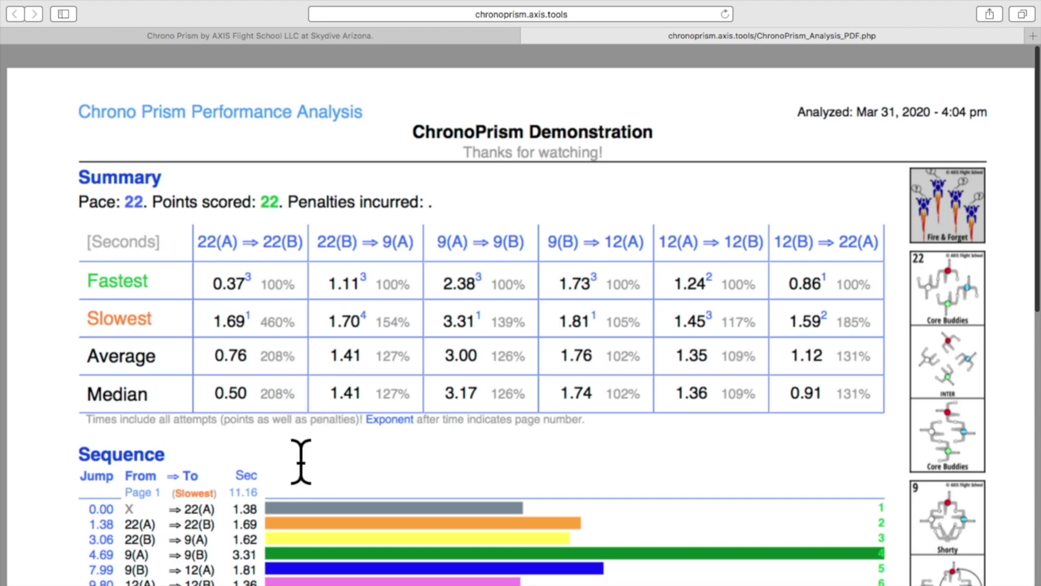
Examine the performance analysis sheet: the transition timings per page, the formation diagrams, the page ranking and the summary table
scroll(302, 472, down, 3)
scroll(301, 471, down, 3)
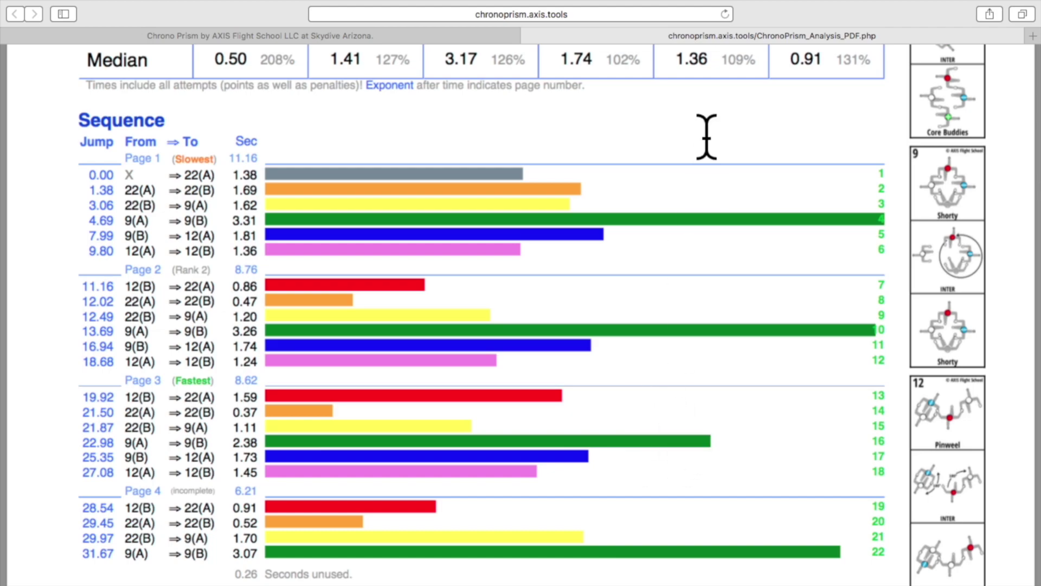
scroll(663, 380, down, 3)
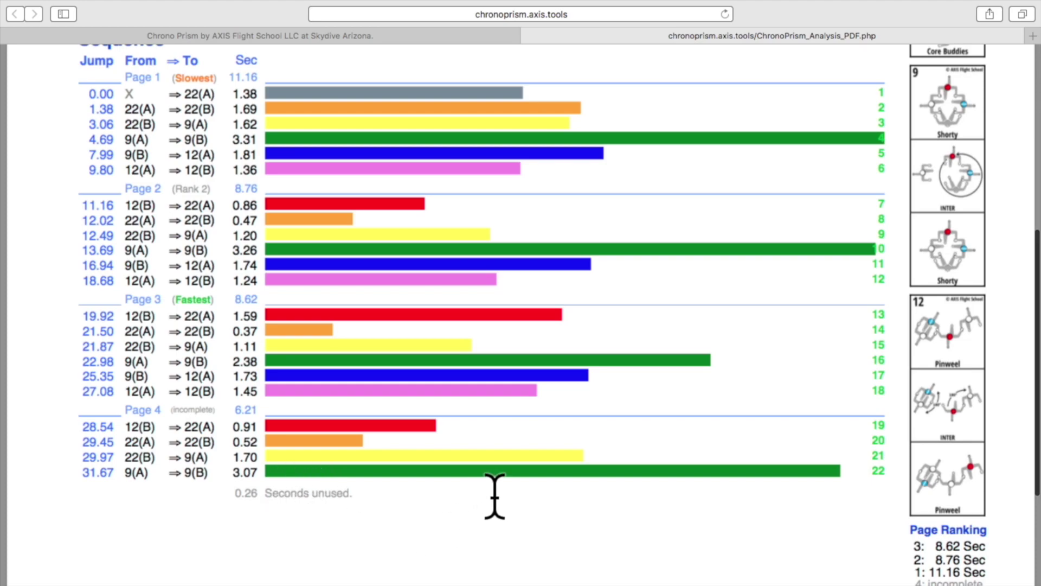
scroll(494, 496, up, 1)
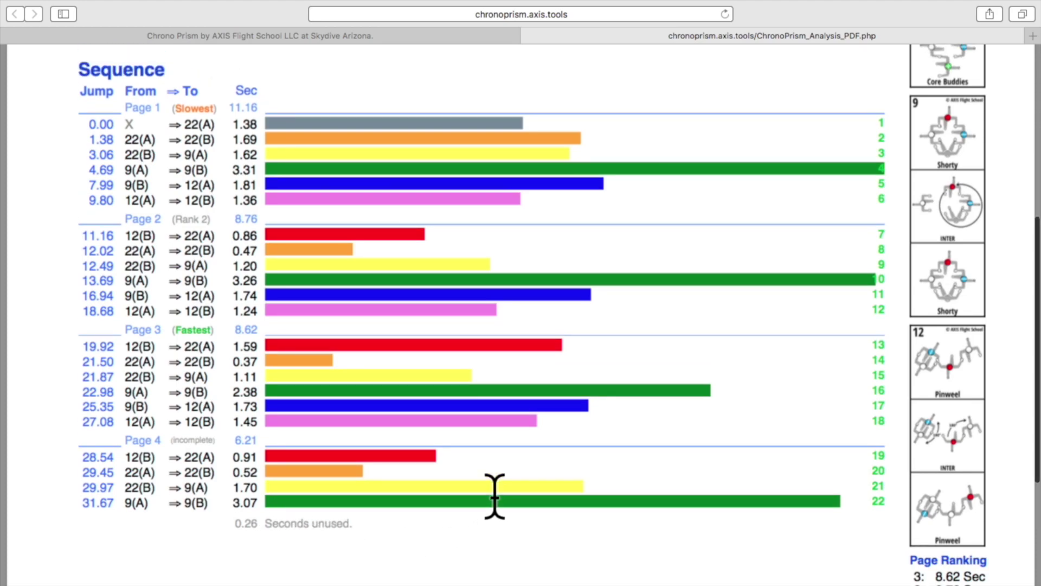
scroll(495, 496, up, 10)
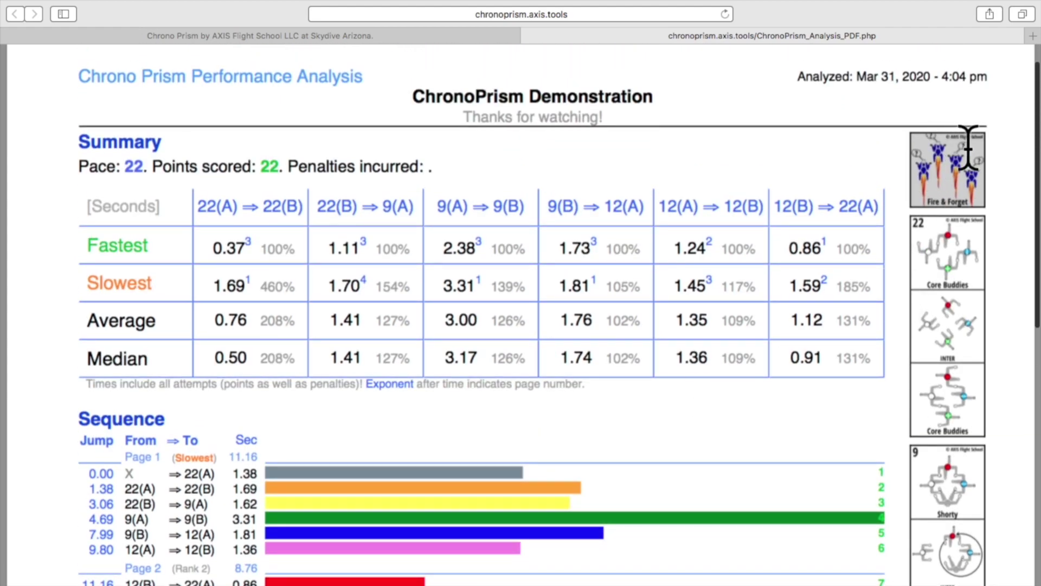
scroll(967, 348, down, 2)
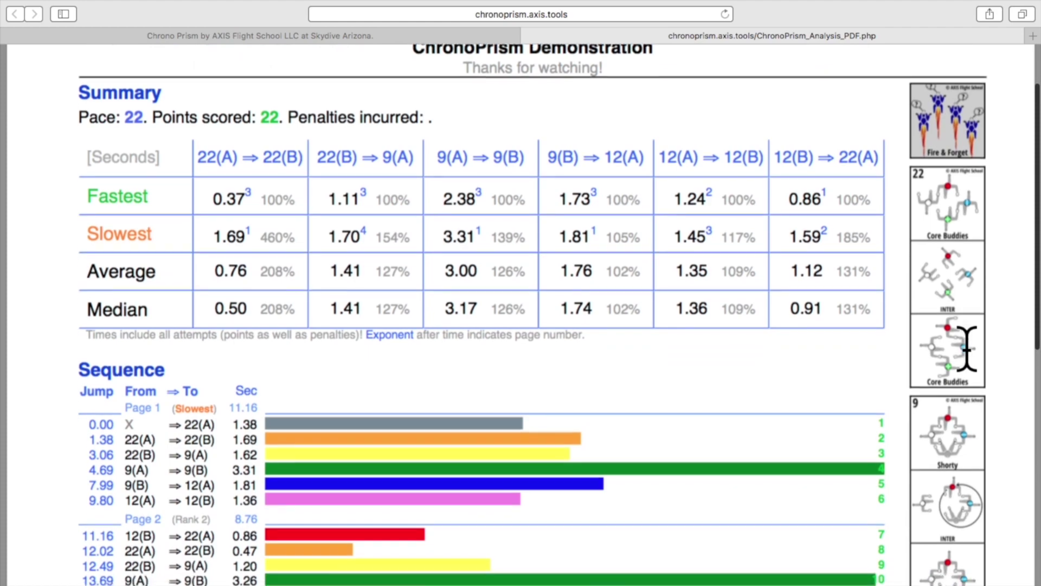
scroll(967, 348, down, 15)
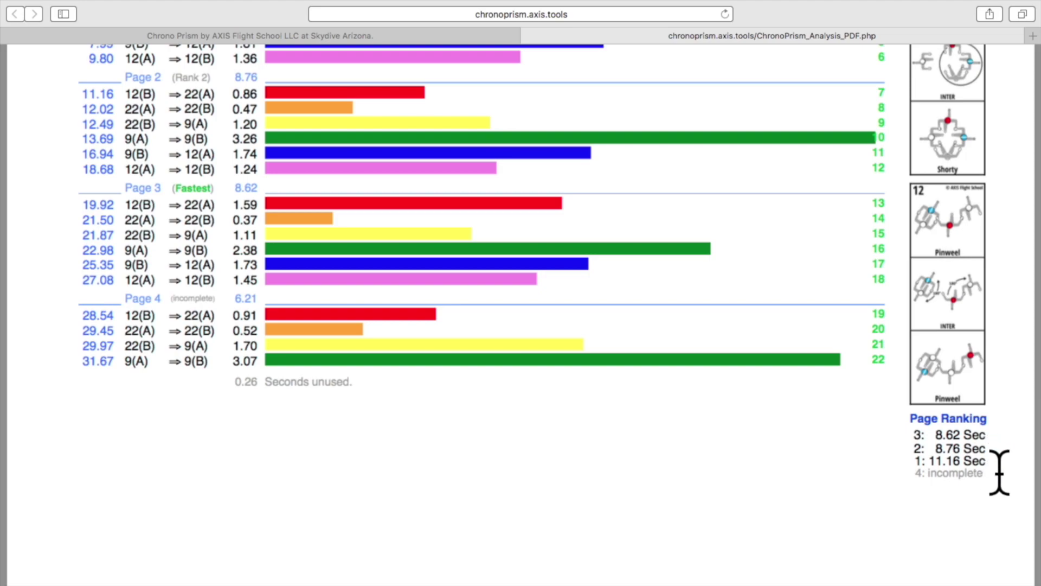
scroll(763, 477, down, 2)
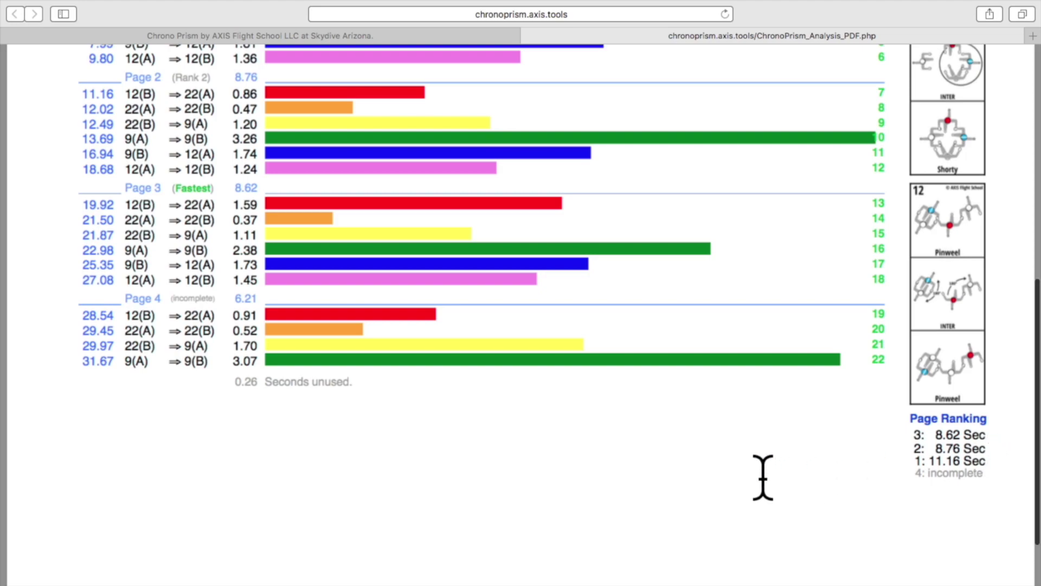
scroll(763, 477, down, 1)
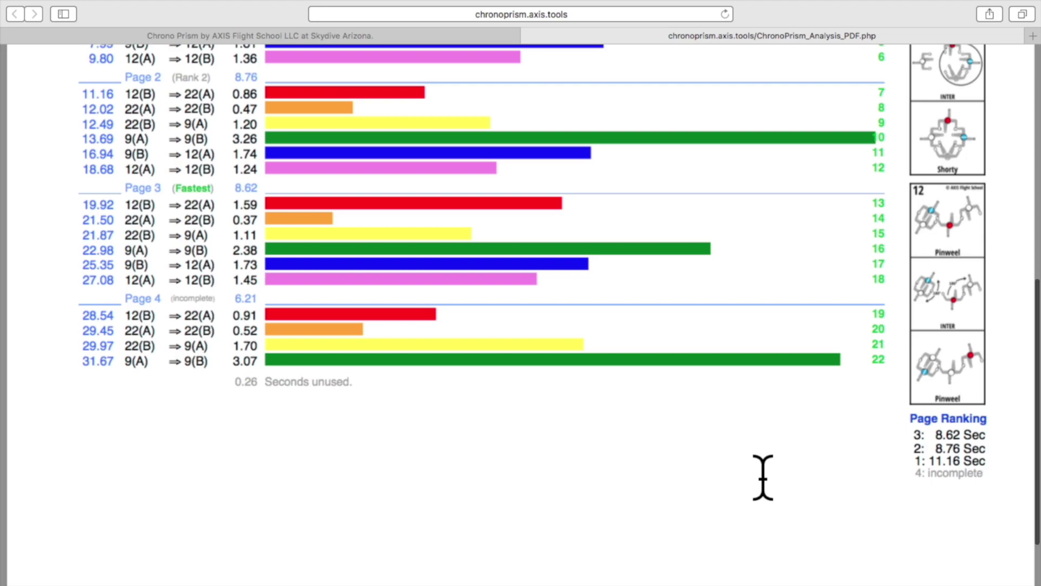
scroll(763, 477, up, 10)
scroll(763, 477, up, 2)
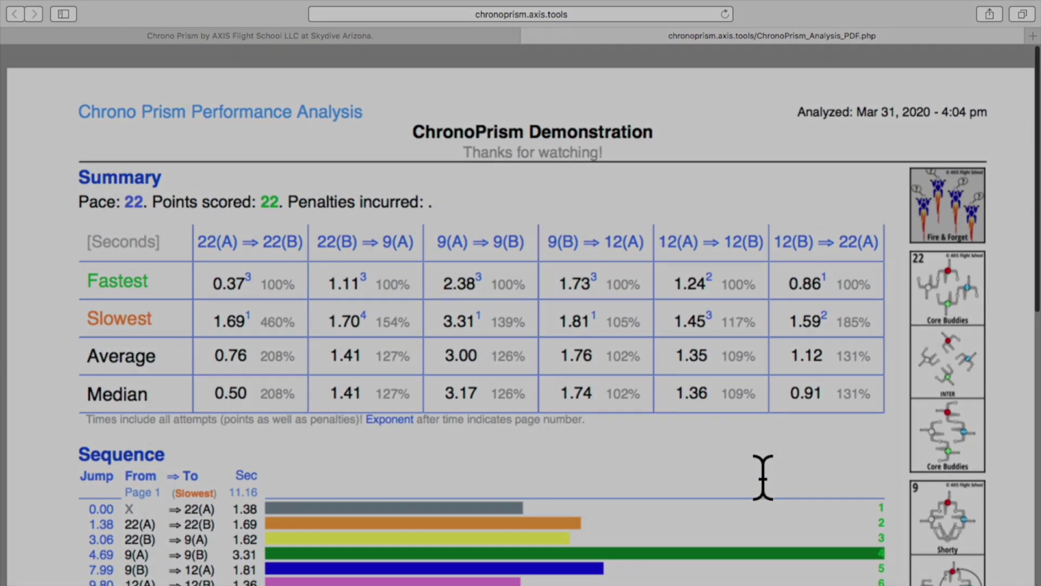